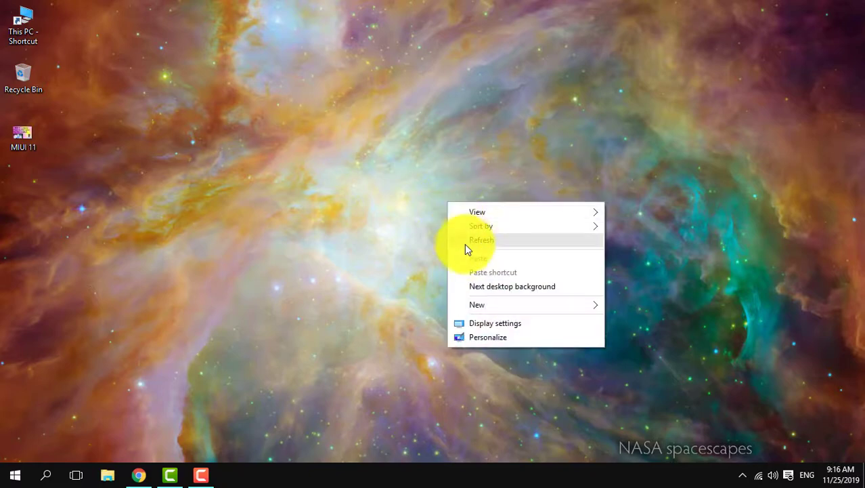
- Refresh the Windows desktop using Refresh from its right-click menu
left_click(469, 242)
right_click(413, 241)
left_click(426, 280)
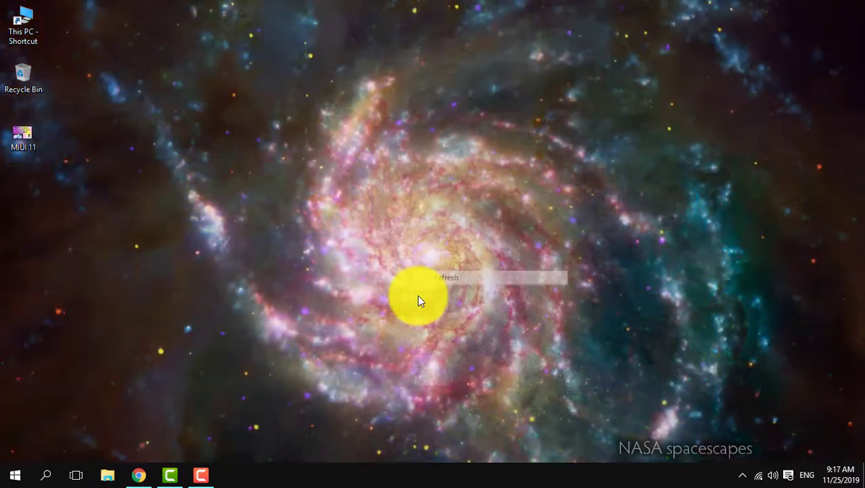
- Open the Gmail sign-in in Chrome, choose the second saved account, and type the account password
left_click(138, 475)
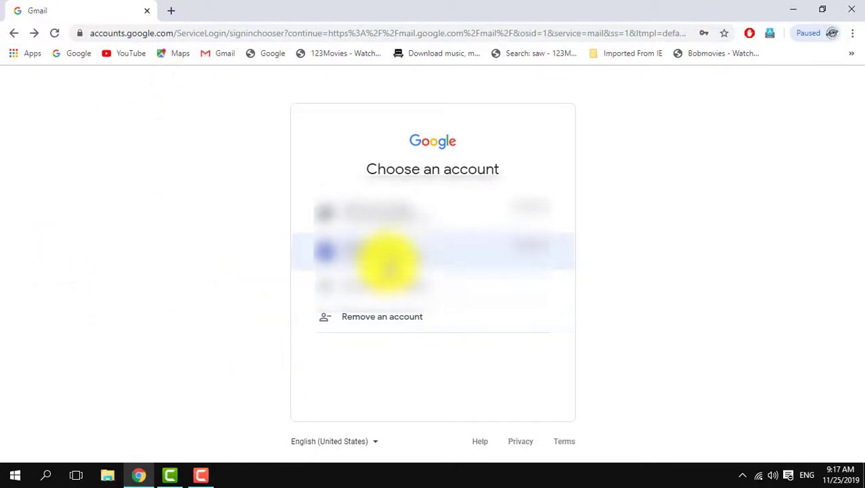
left_click(389, 256)
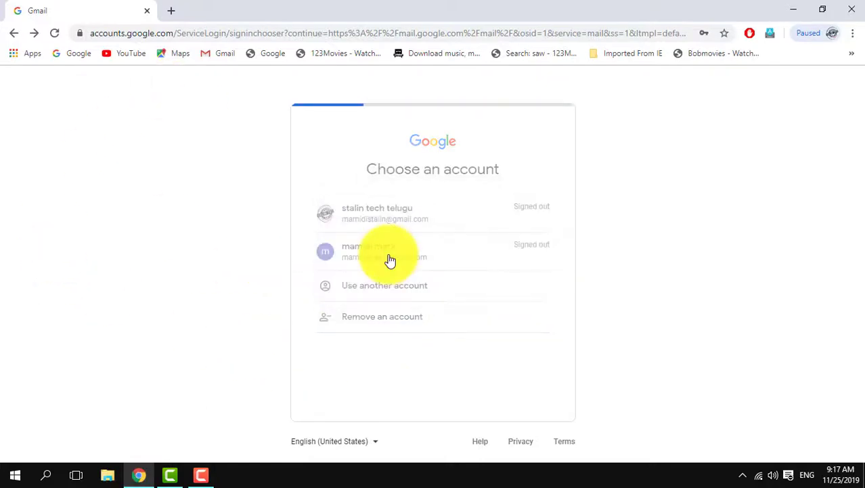
left_click(382, 252)
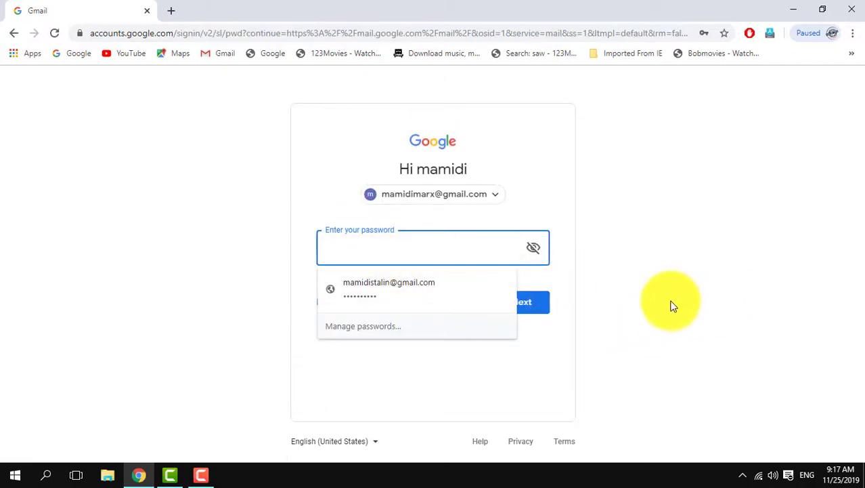
type("••••••••••")
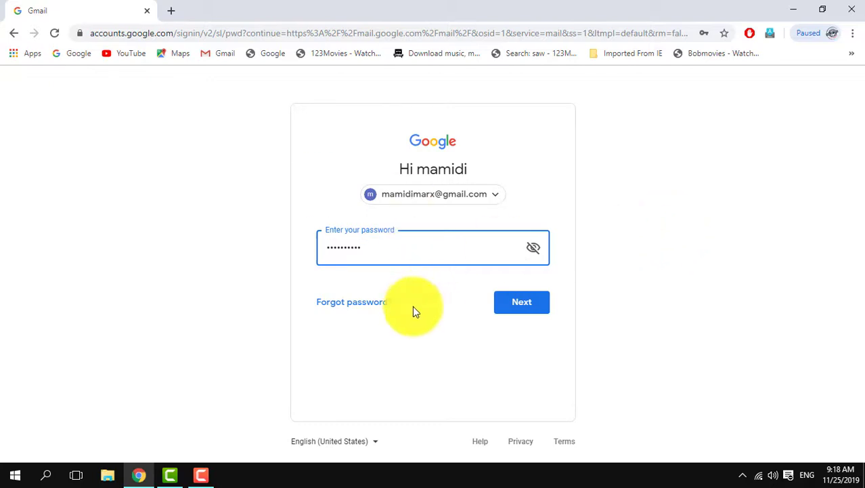
- Submit the password, then choose Forgot password? after the Wrong password error
left_click(522, 304)
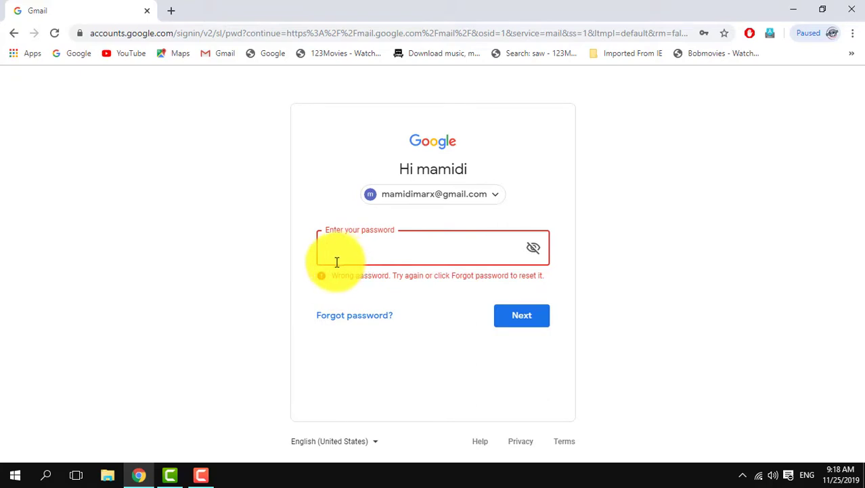
left_click(344, 318)
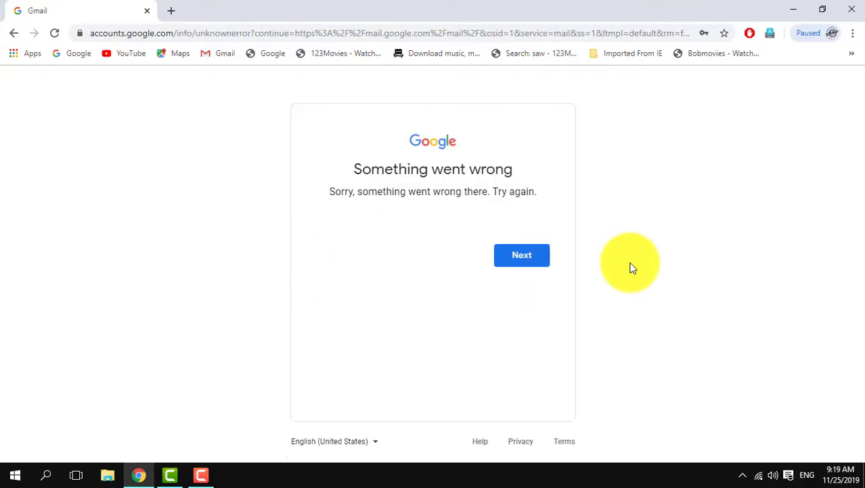
- Retry from the error page: reselect the second account and submit the password again
left_click(530, 265)
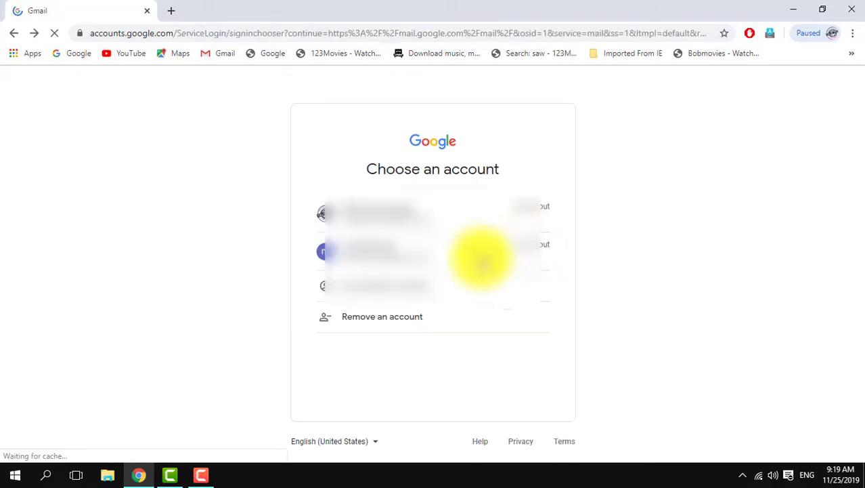
left_click(412, 252)
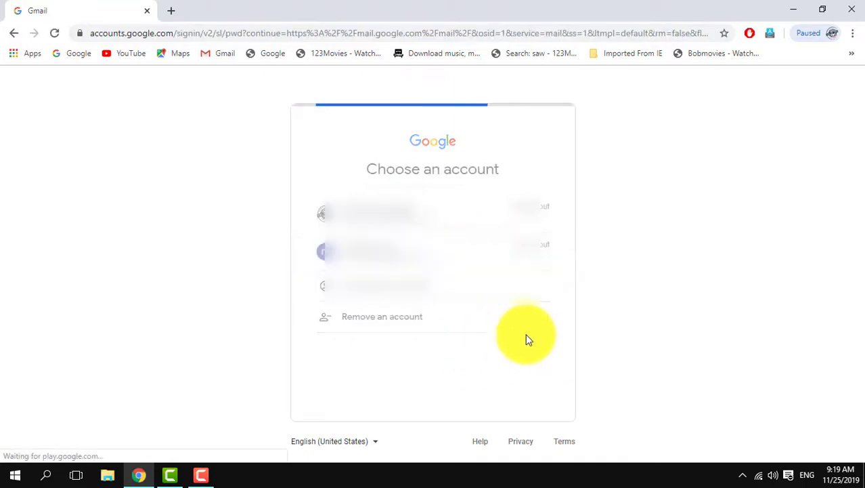
left_click(418, 261)
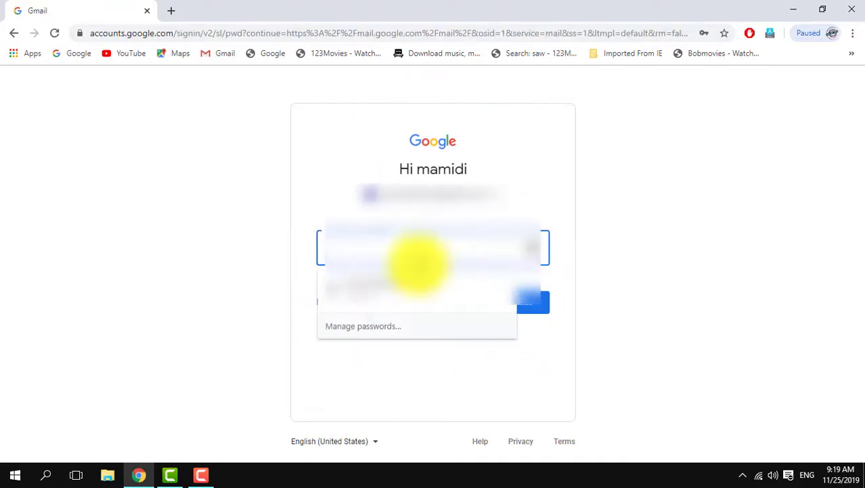
type("••••")
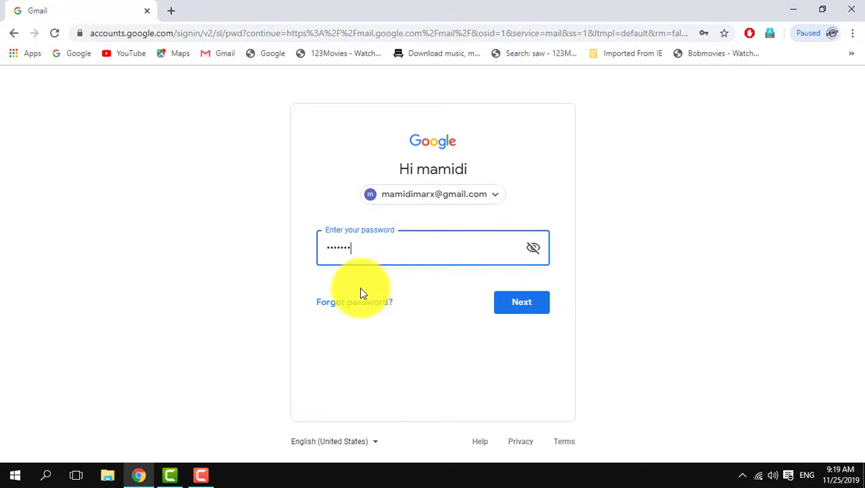
type("••••••")
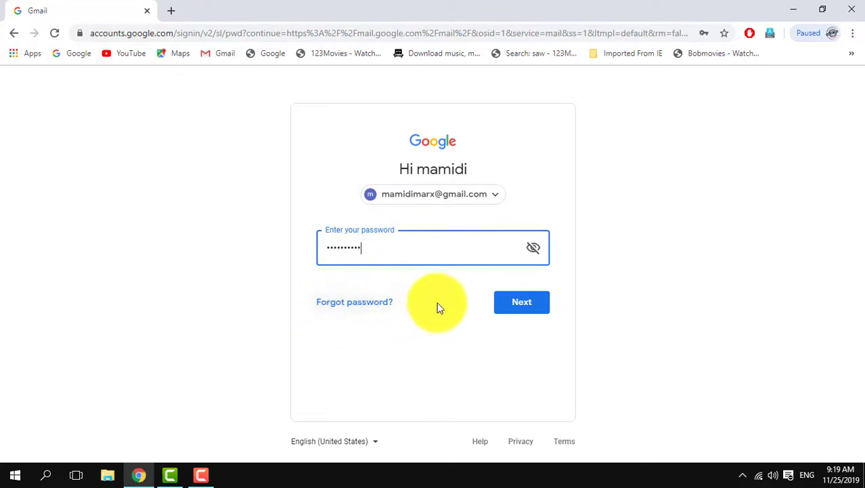
left_click(502, 302)
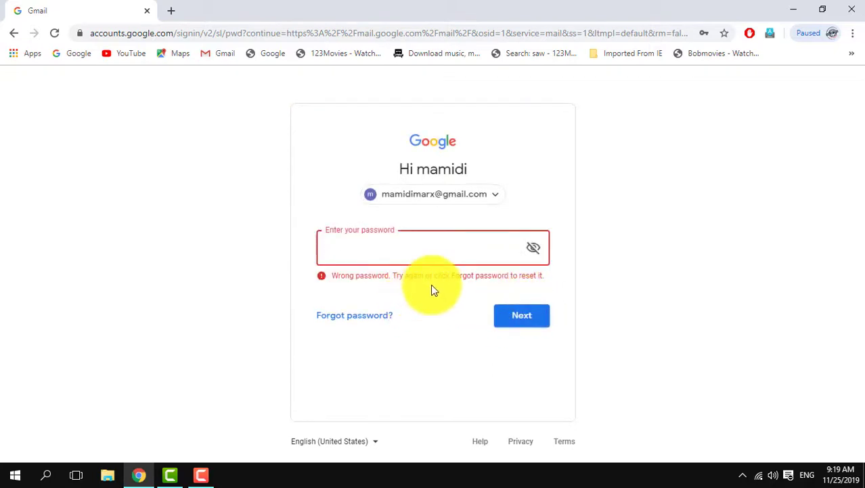
- Choose Forgot password? and enter the last remembered password on the Account recovery page
left_click(369, 321)
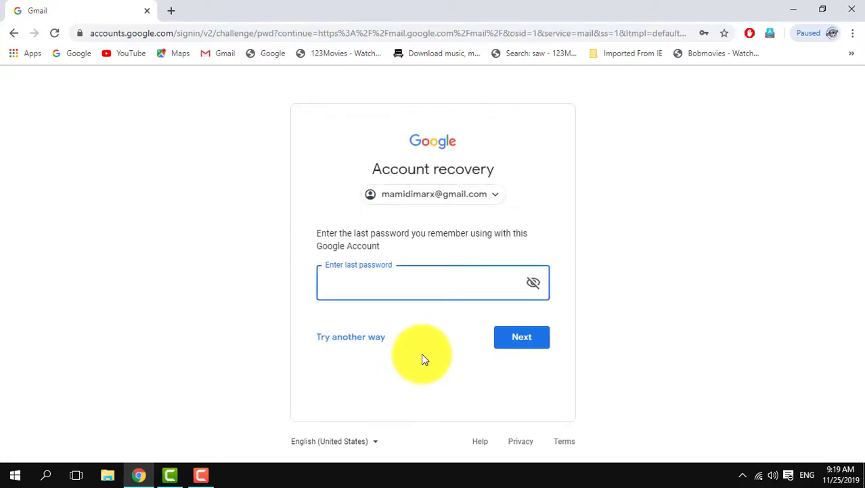
left_click(461, 289)
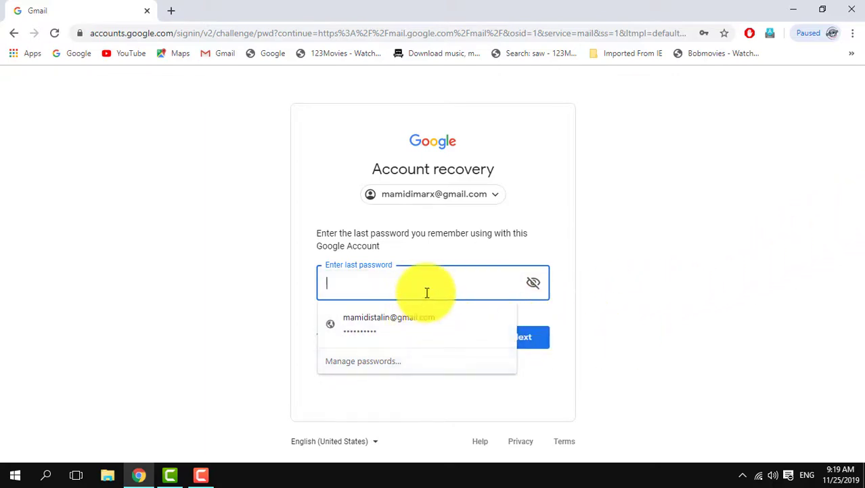
type("m")
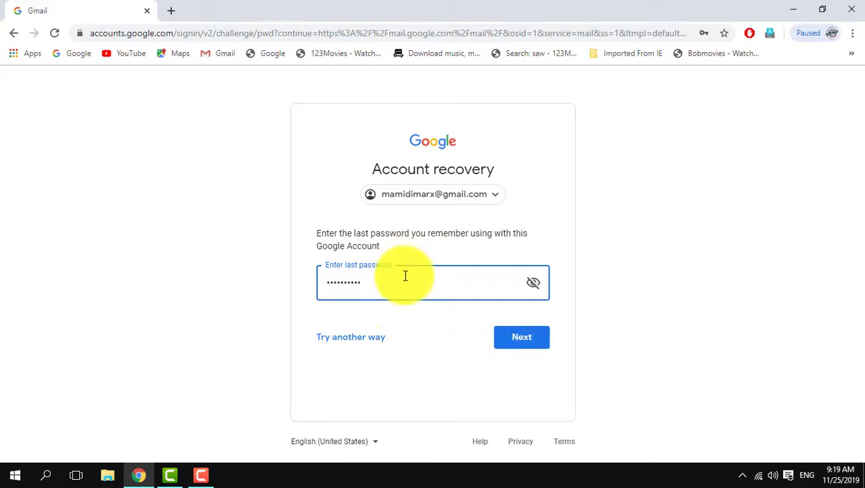
left_click(511, 344)
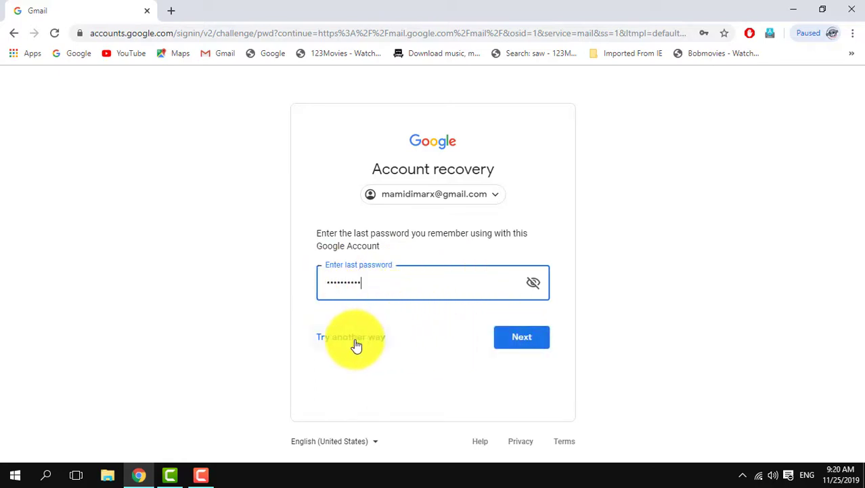
- Submit the last password and request the verification code by Text message
left_click(533, 343)
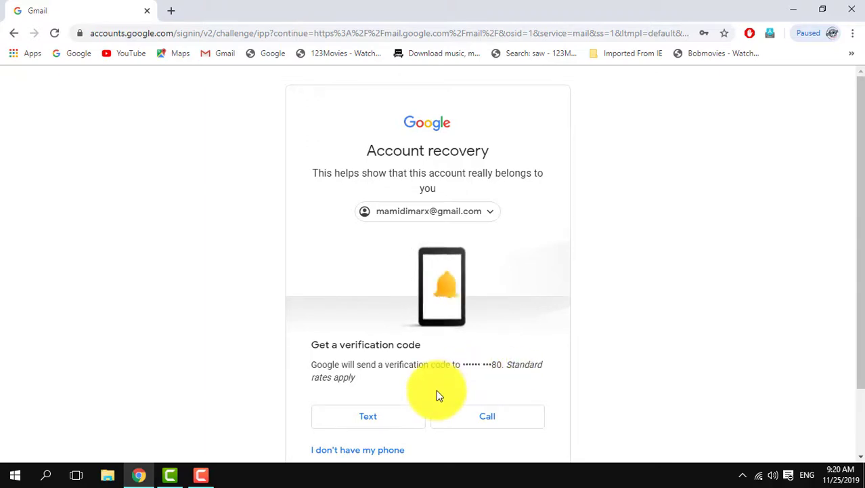
scroll(542, 352, "down", 2)
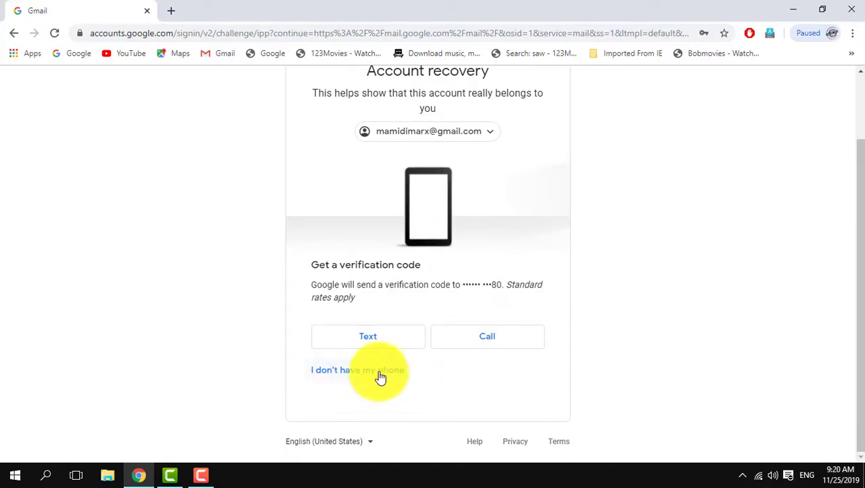
left_click(383, 342)
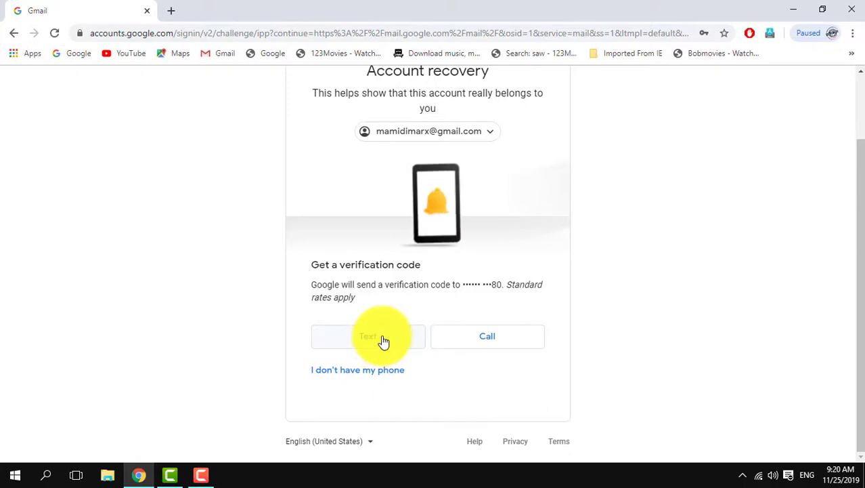
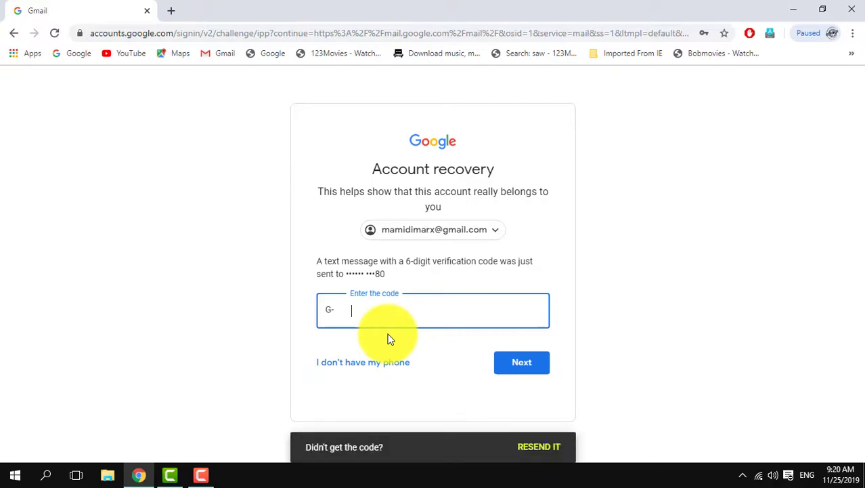
- Request a new SMS code and submit the texted 6-digit verification code
left_click(549, 451)
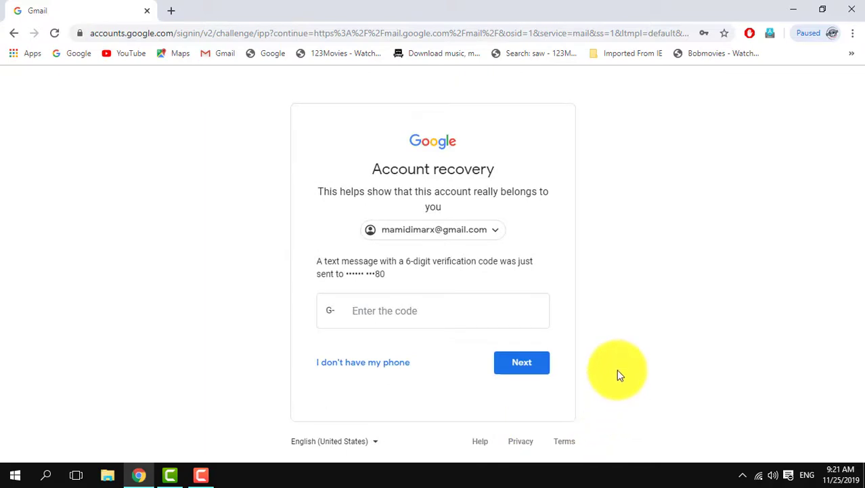
left_click(363, 309)
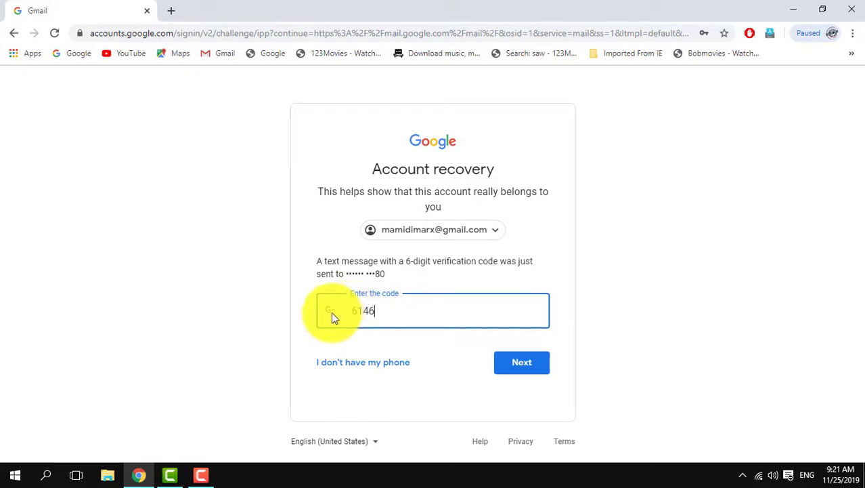
type("29")
left_click(542, 364)
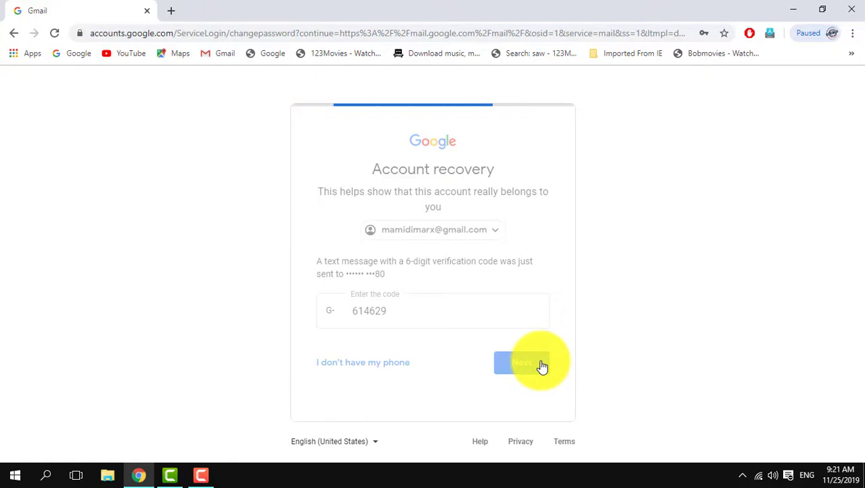
- Create the new account password, confirm it in the second field, and submit it
left_click(421, 258)
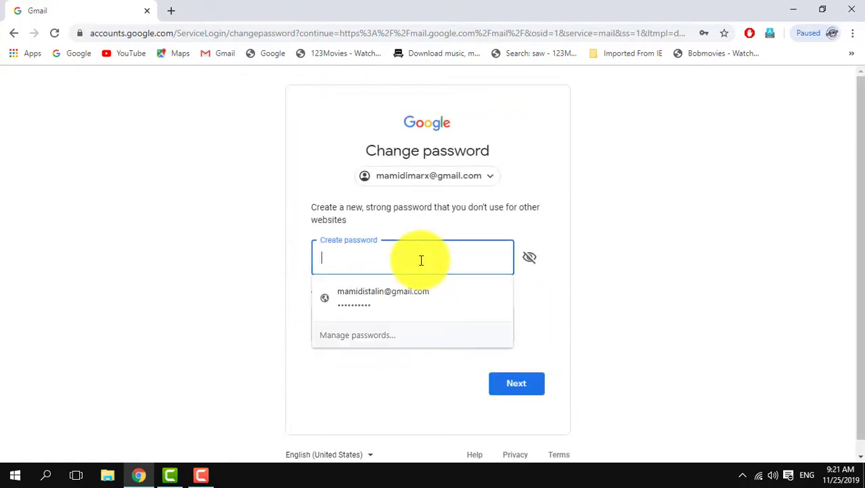
type("•")
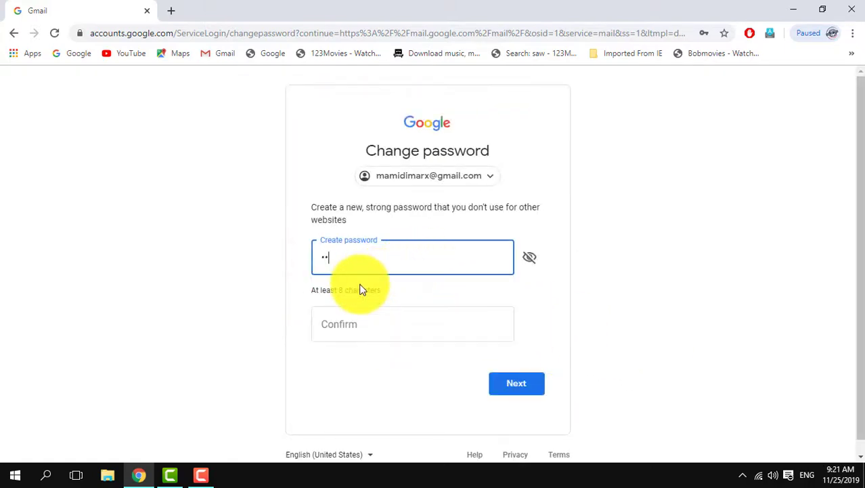
key("BackSpace")
type("•••••••••")
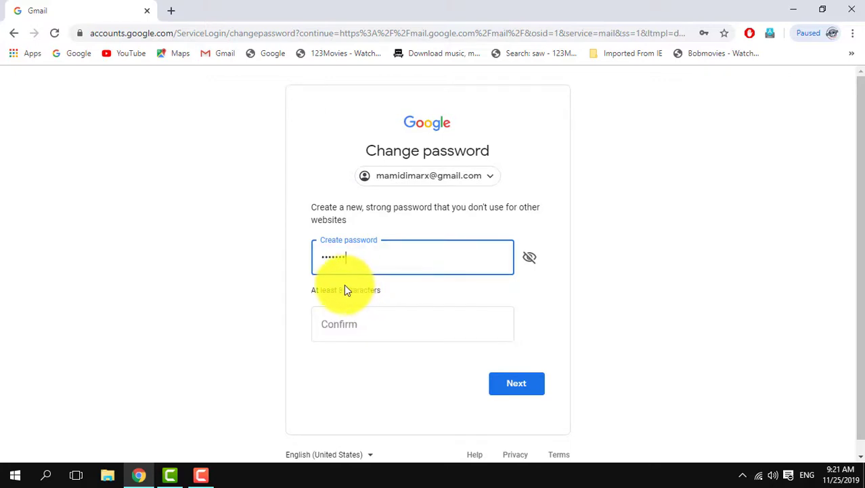
key("Tab")
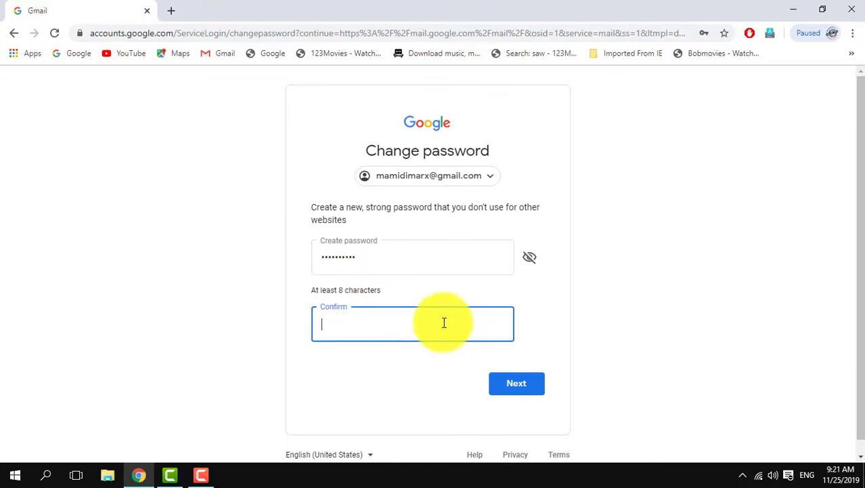
type("••••••••")
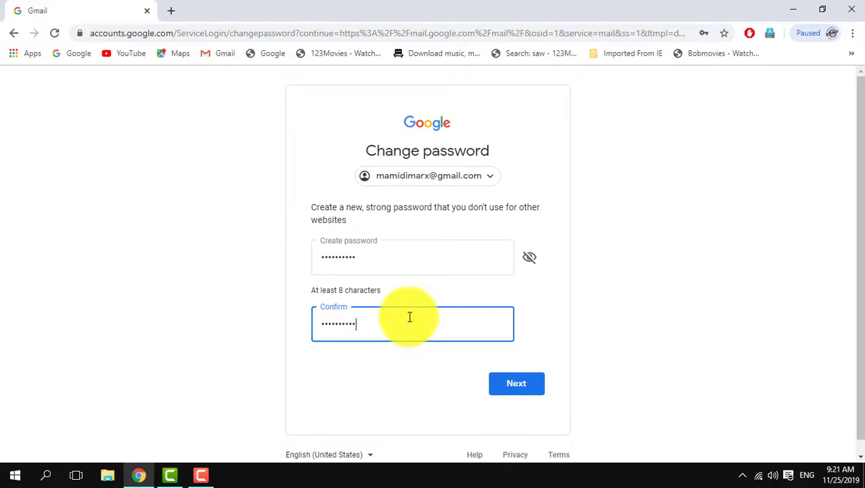
left_click(516, 386)
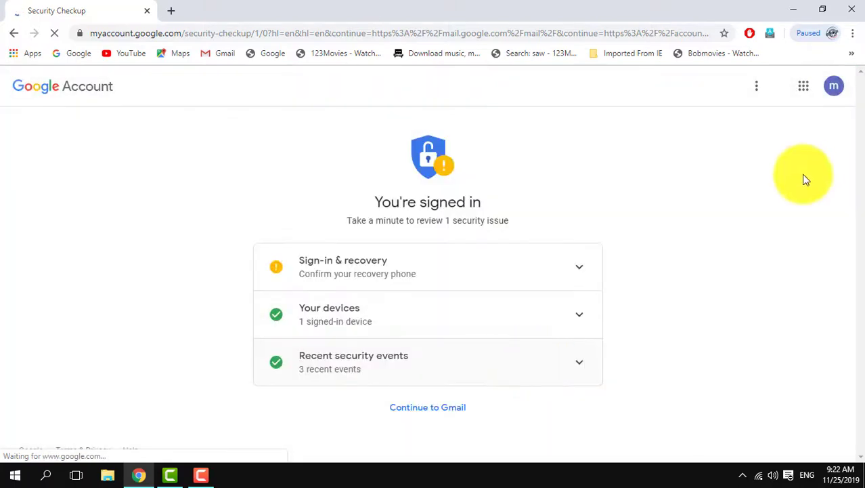
- Continue into the Gmail inbox, then sign out from the profile menu
left_click(429, 408)
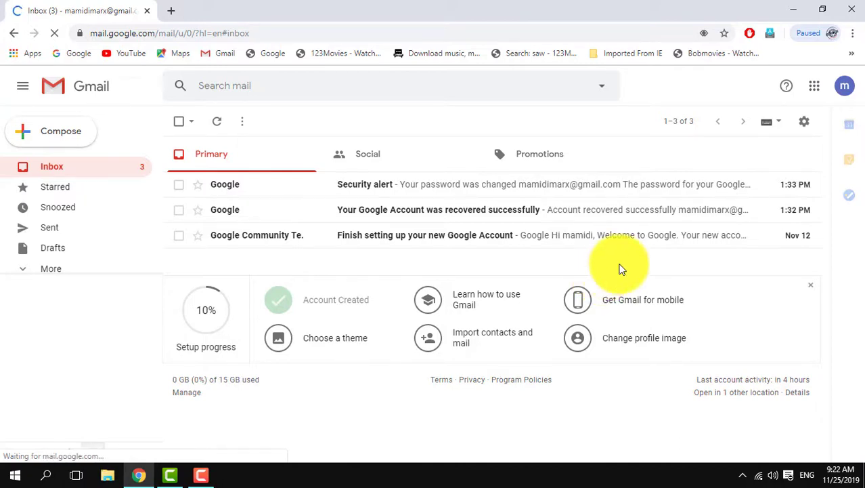
left_click(844, 89)
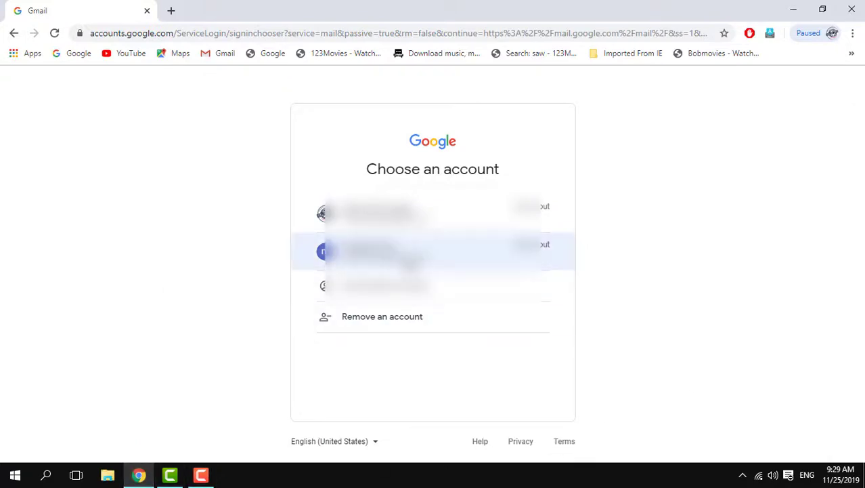
- Choose the recovered account, clear the partial password entry, and start Forgot password recovery
left_click(443, 256)
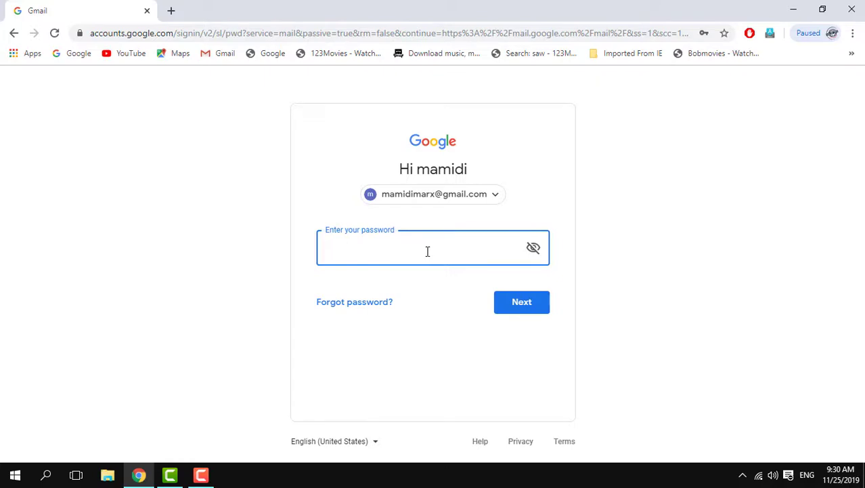
left_click(369, 251)
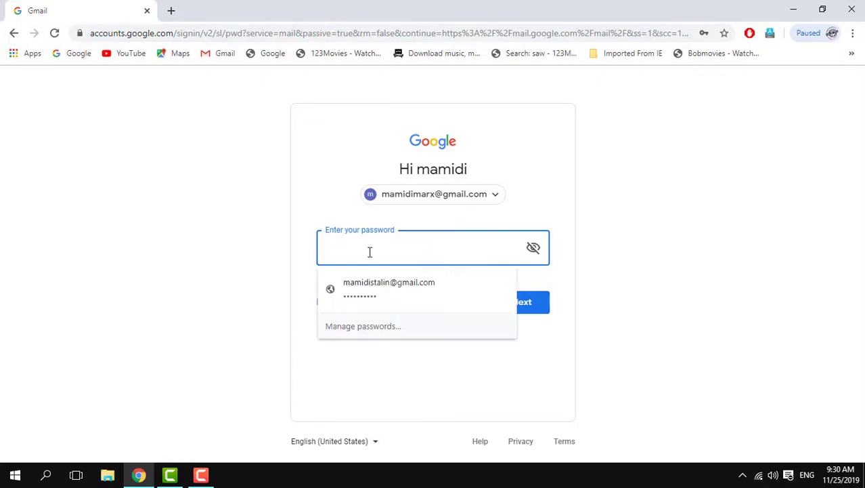
type("***")
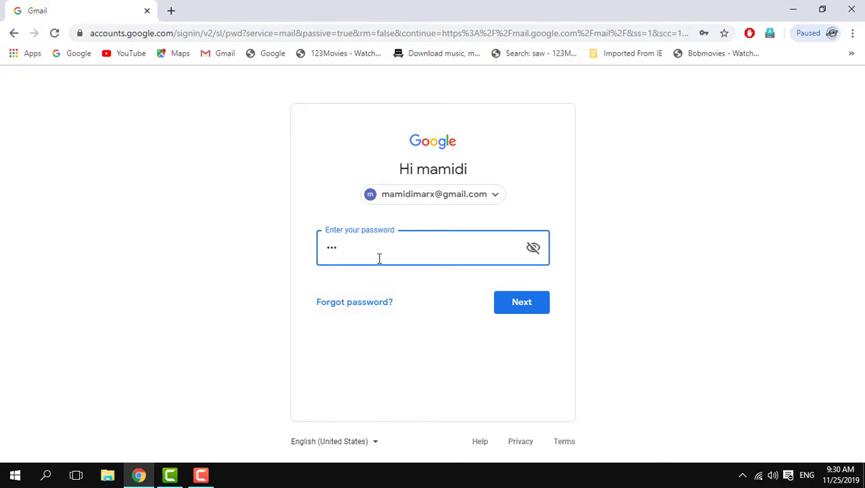
key("BackSpace")
key("BackSpace")
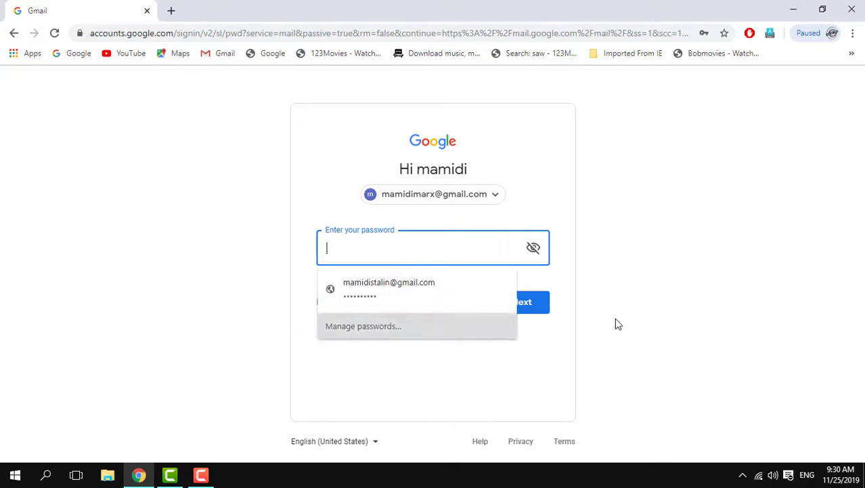
left_click(566, 324)
left_click(336, 305)
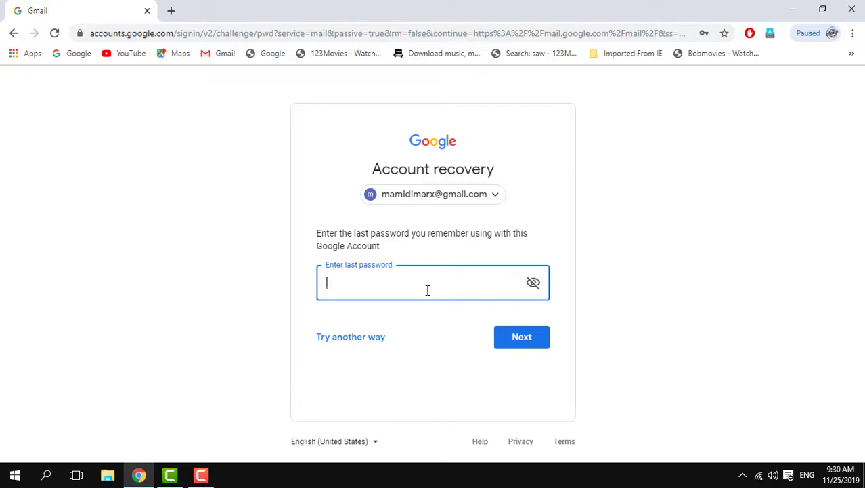
- Select Try another way, then report not having the recovery phone
left_click(355, 338)
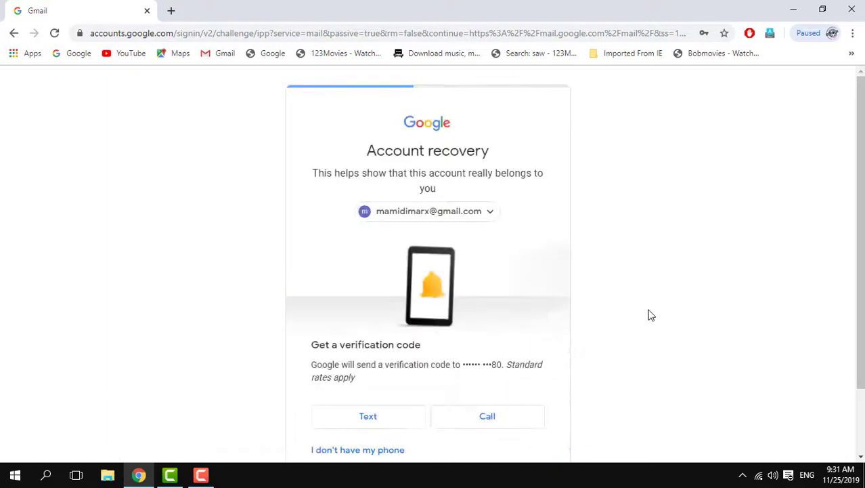
scroll(643, 305, "down", 2)
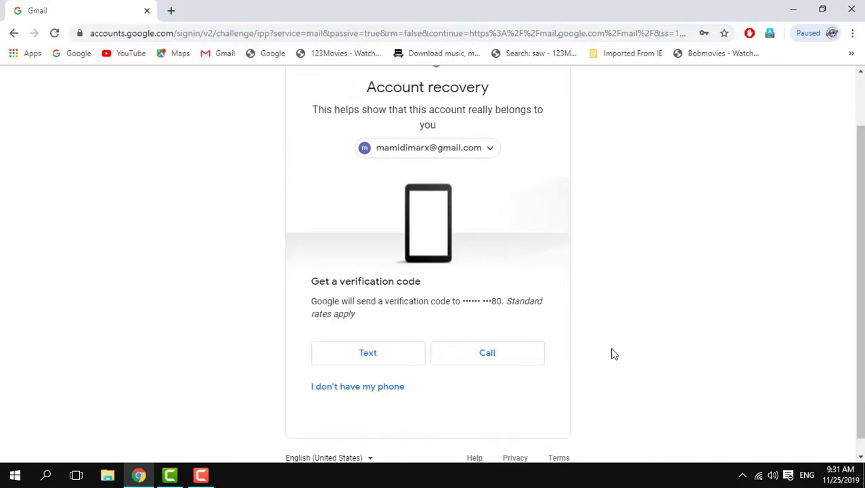
scroll(626, 359, "down", 1)
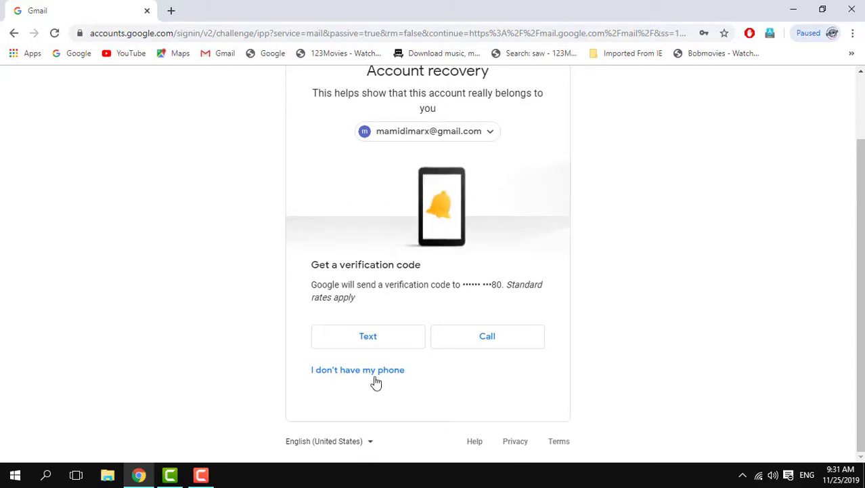
scroll(575, 421, "up", 1)
scroll(405, 418, "down", 1)
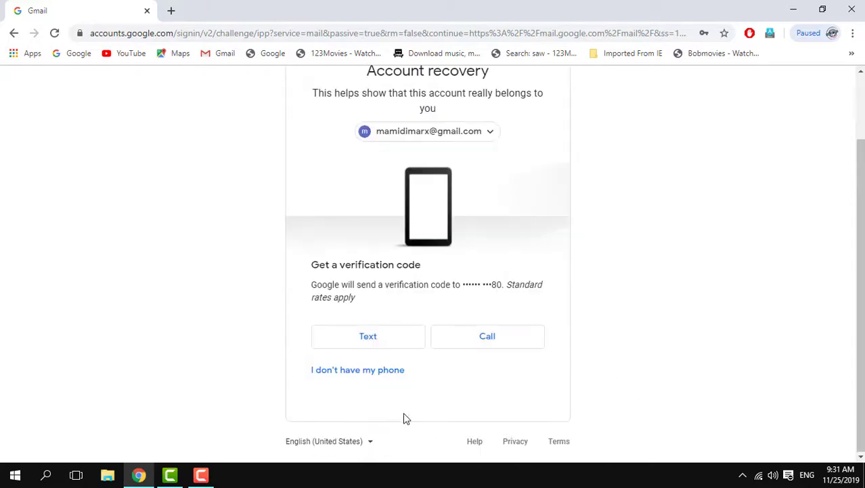
left_click(380, 374)
scroll(596, 379, "up", 1)
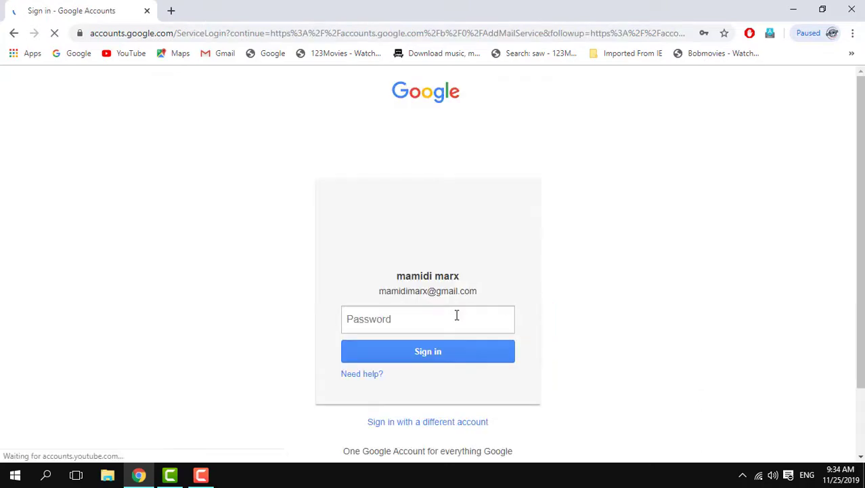
- Enter the new password in the Password field and sign in
type("***")
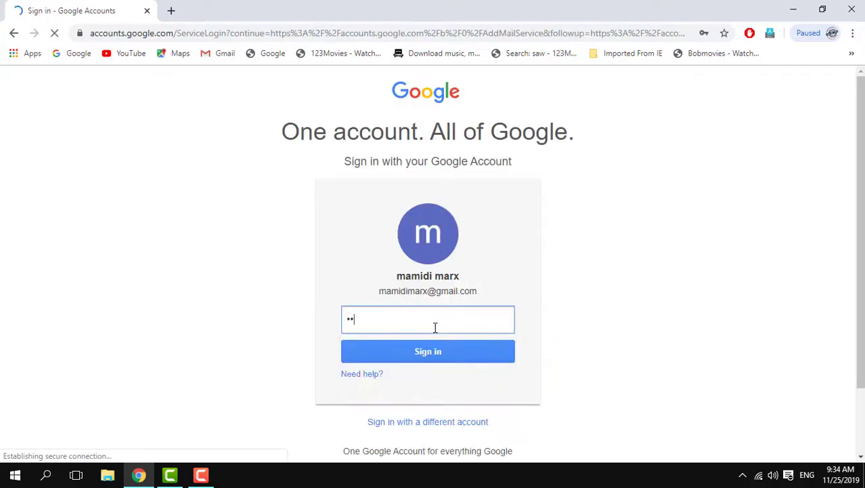
type("*******")
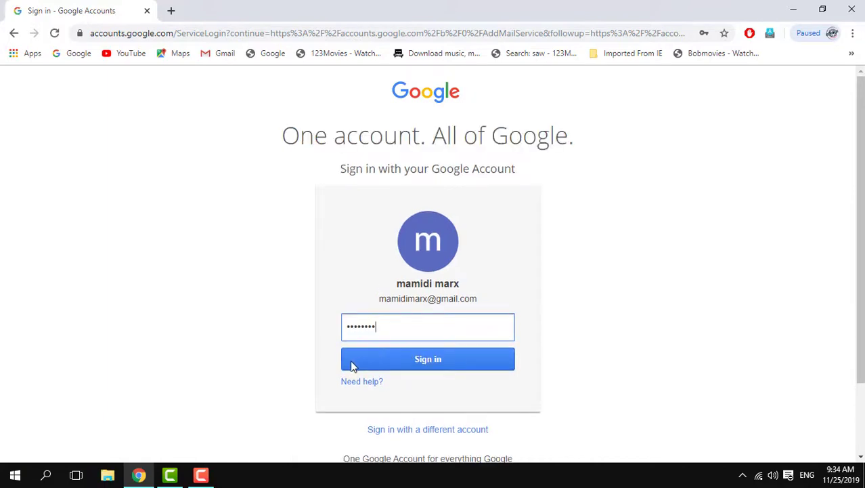
left_click(369, 357)
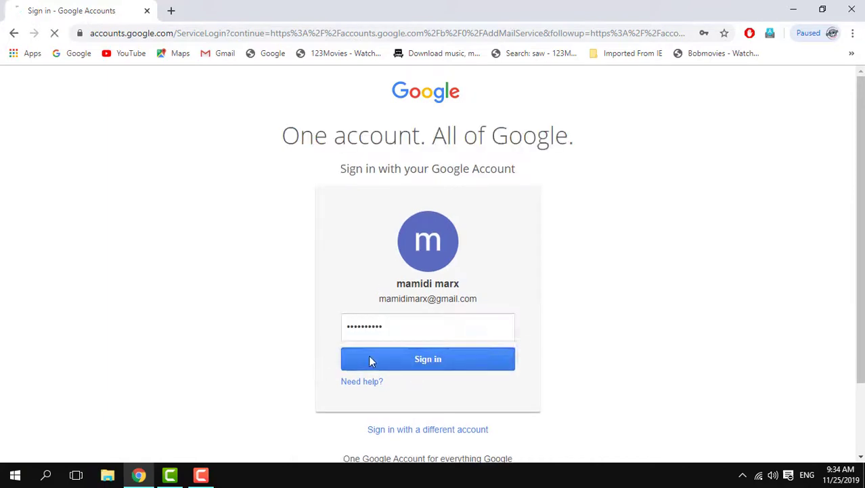